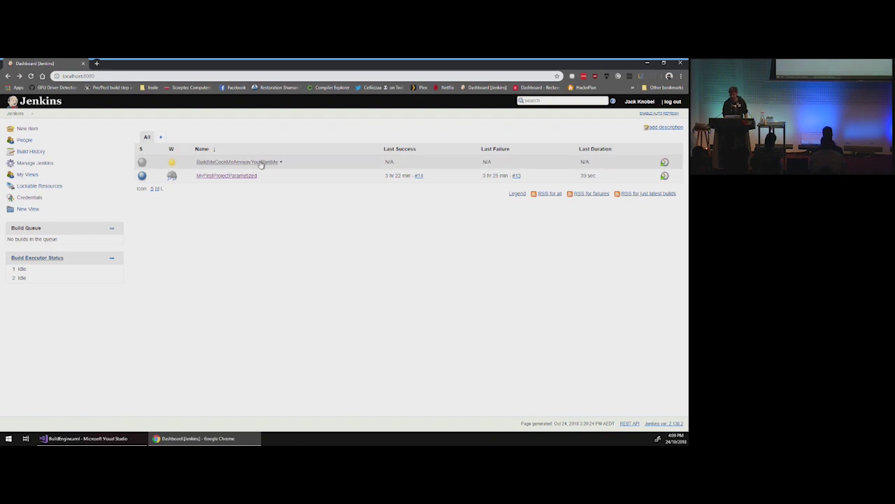
# - Create a new Freestyle project named MyFirstProje
pyautogui.moveTo(245, 178)
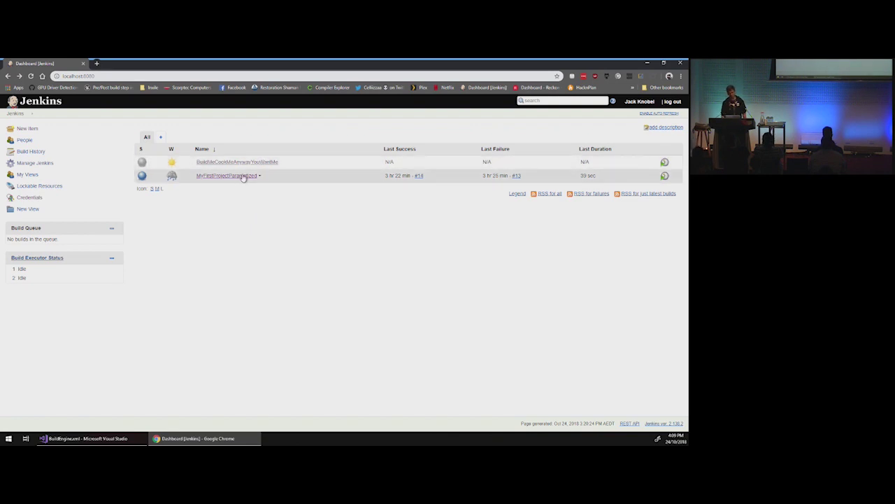
pyautogui.click(35, 132)
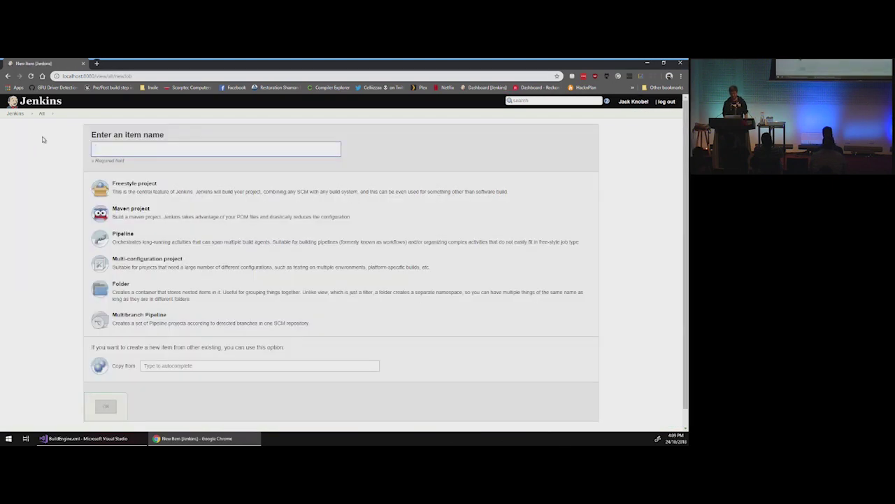
pyautogui.click(127, 146)
pyautogui.write('My FirstProject')
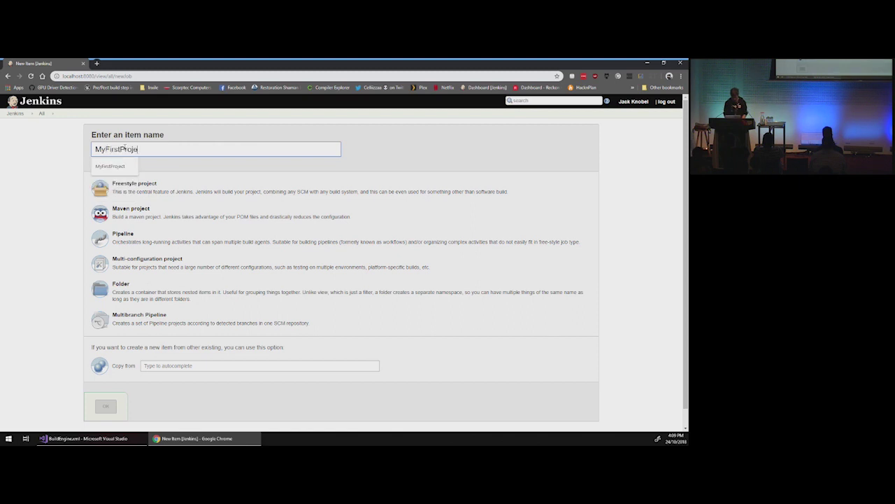
pyautogui.press('BackSpace')
pyautogui.press('BackSpace')
pyautogui.click(179, 192)
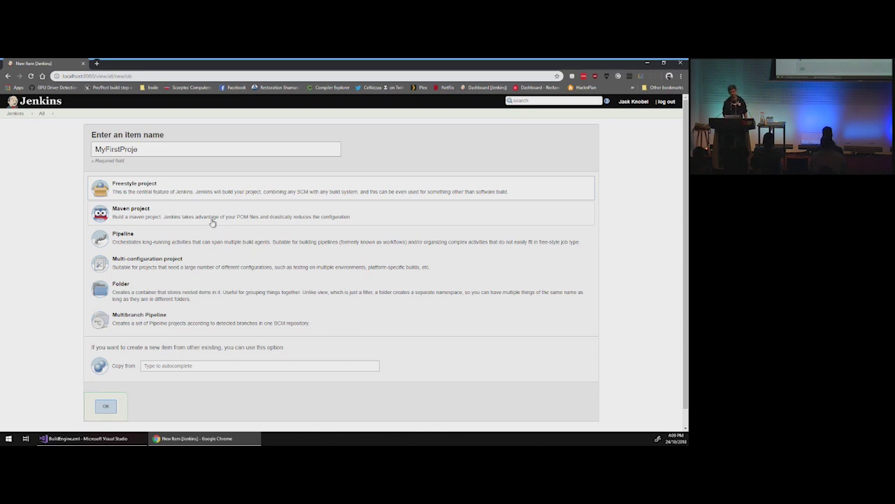
pyautogui.scroll(-1, 207, 268)
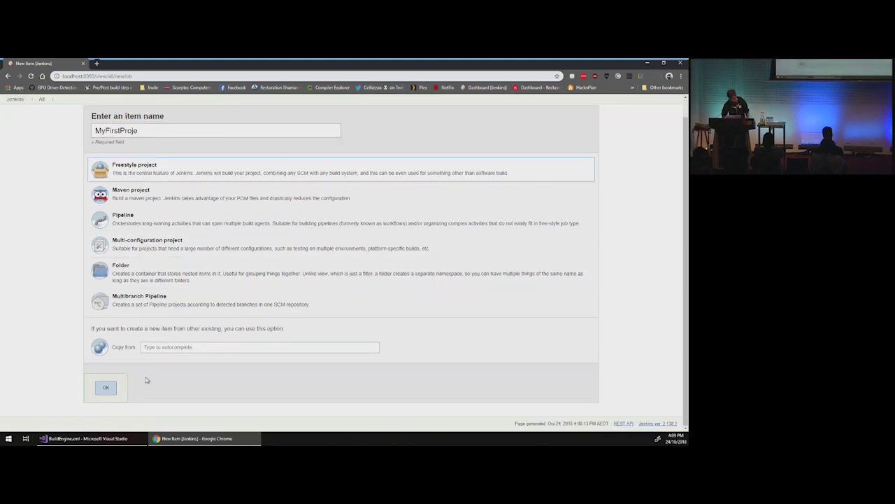
pyautogui.click(115, 386)
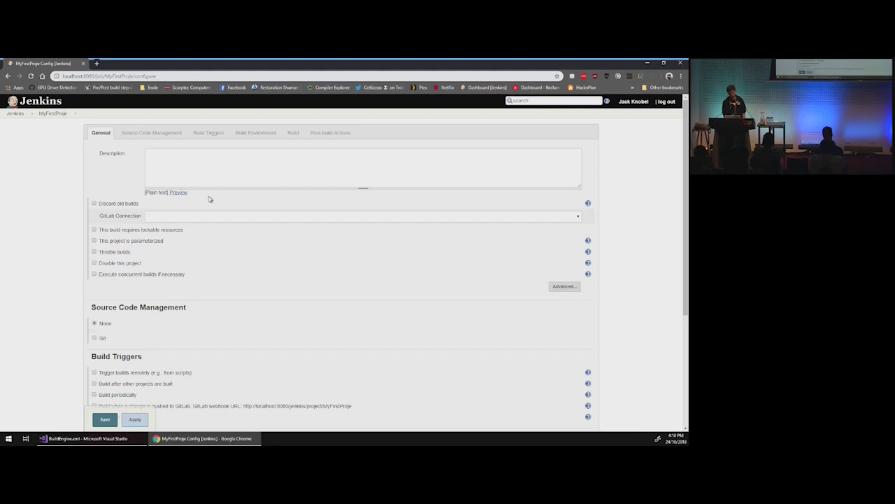
# - Add an Execute Windows batch command build step to the project's configuration
pyautogui.scroll(-2, 208, 199)
pyautogui.scroll(1, 208, 198)
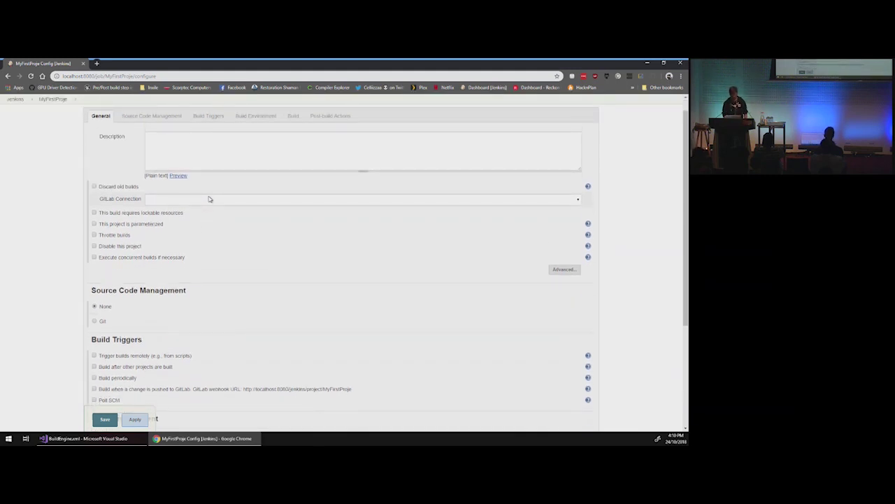
pyautogui.scroll(-2, 208, 198)
pyautogui.scroll(-5, 207, 195)
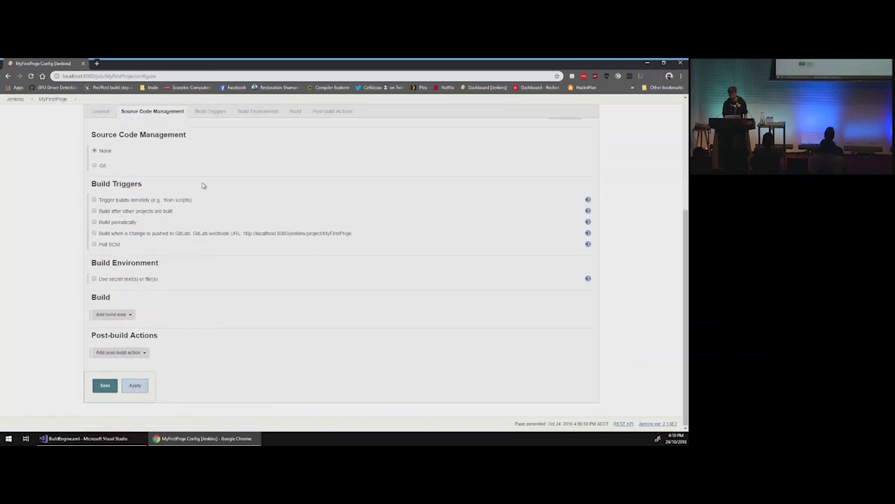
pyautogui.click(119, 314)
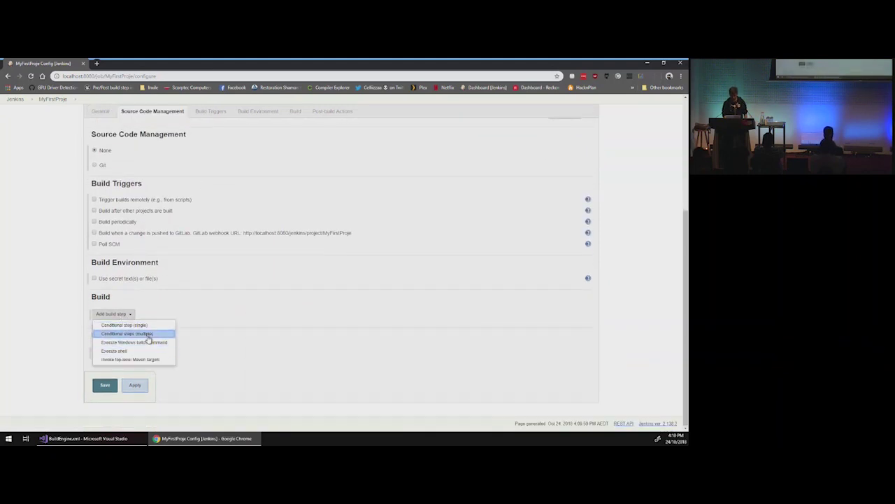
pyautogui.click(146, 342)
# - Enter the batch command "C:/Program Files/Epic Games/UE_4.17/Engine/Build/BatchFiles/RunUAT.bat" BuildCookRun -project="C:/Projects/MyProject/MyProject.uproject" -noP4 -clientconfig=Development -serverconfig=Development -utf8output -platform=Win64 -build -cook -map= -unversionedcookedcontent -compressed -stage -package -stagingdirectory="%ProjectPath%/Builds/"
pyautogui.click(175, 262)
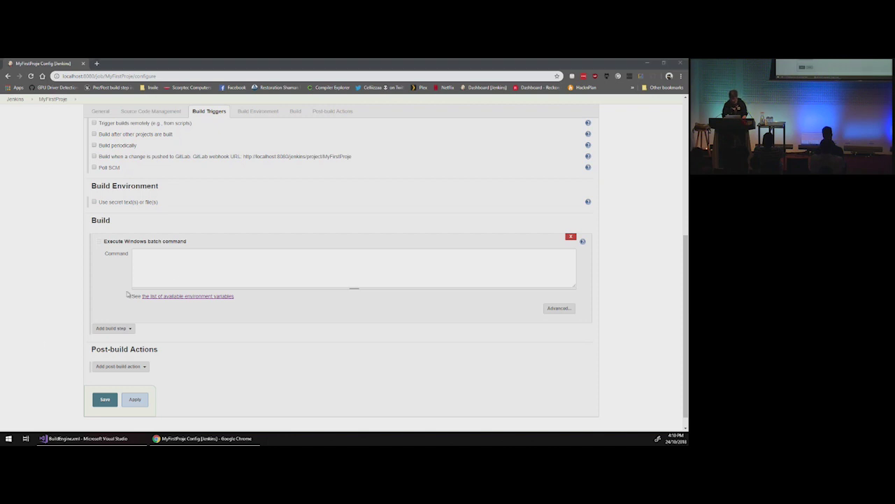
pyautogui.click(172, 278)
pyautogui.write('"C:/Program Files/Epic Games/UE_4.17/Engine/Build/BatchFiles/RunUAT.bat" BuildCookRun -project="C:/Projects/MyProject/MyProject.uproject" -noP4 -clientconfig=Development -serverconfig=Development -utf8output -platform=Win64 -build -cook -map= -unversionedcookedcontent -compressed -stage -package -stagingdirectory="%ProjectPath%/Builds/"')
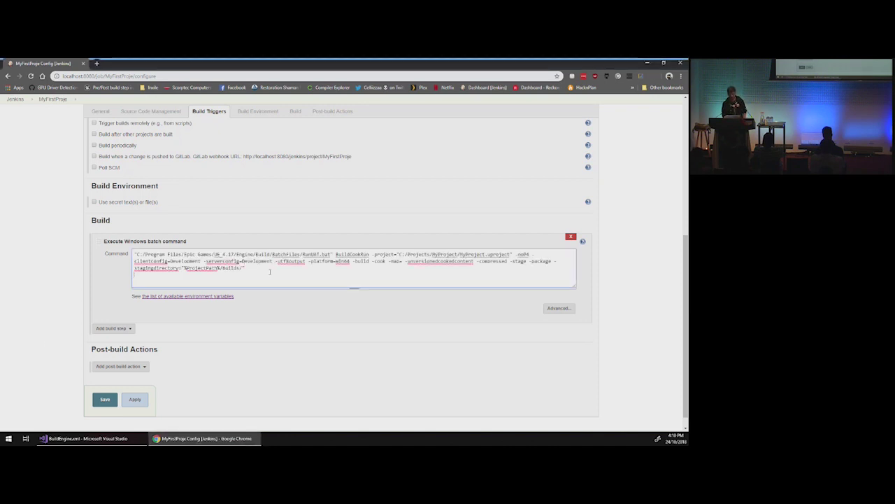
pyautogui.press('BackSpace')
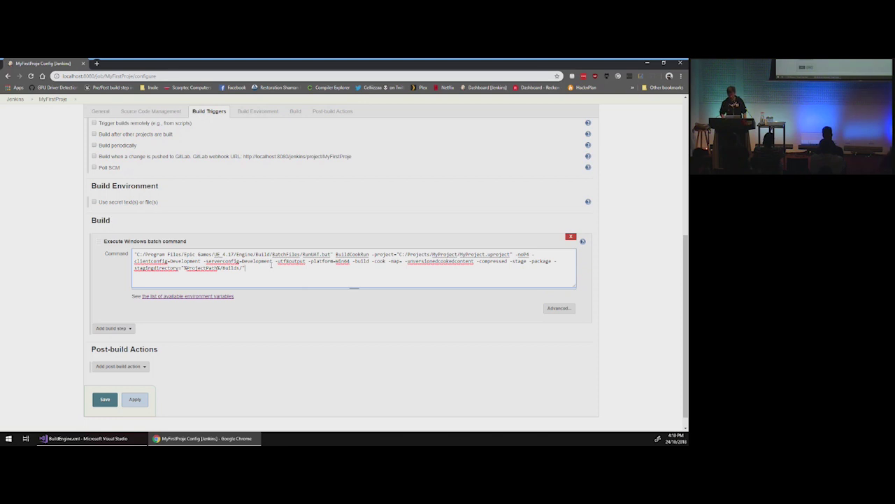
# - Save the MyFirstProje configuration and start a build of the project
pyautogui.scroll(-1, 260, 281)
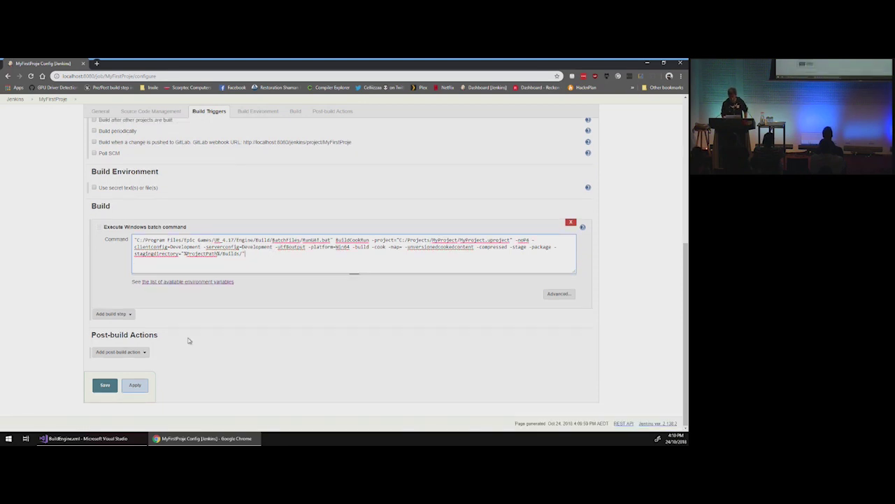
pyautogui.click(140, 388)
pyautogui.click(105, 386)
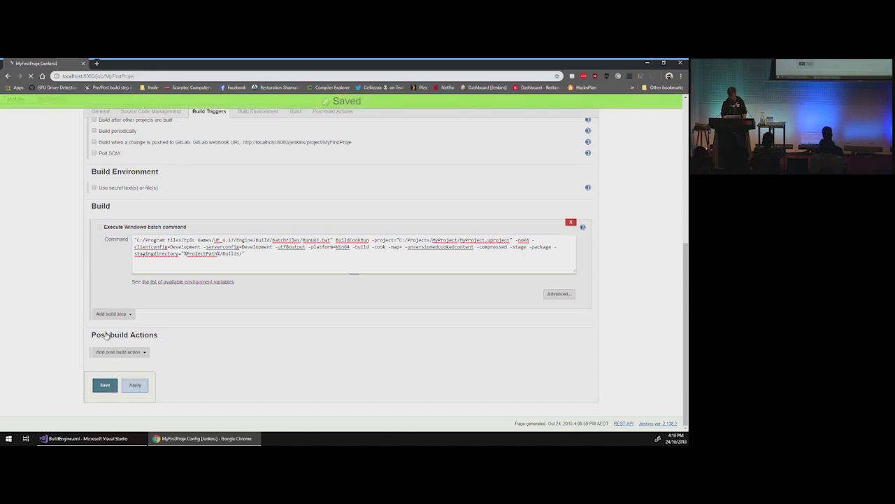
pyautogui.click(30, 174)
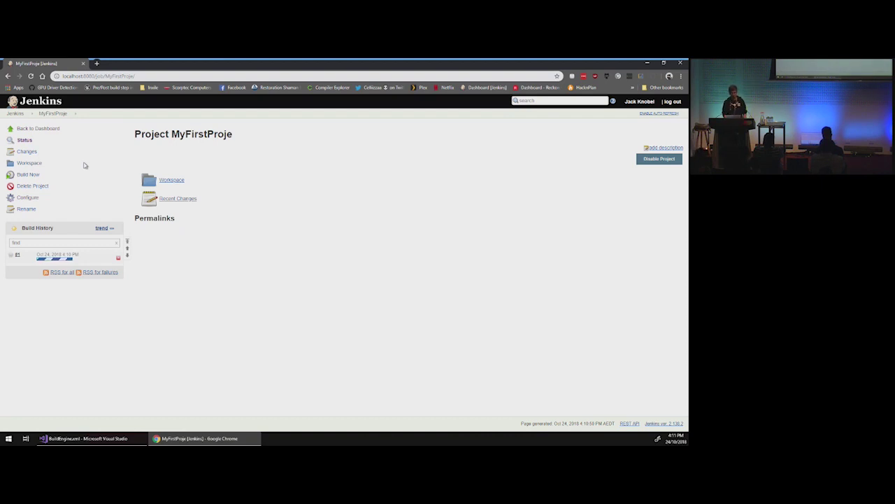
# - Review the hard-coded paths in the batch command of MyFirstProje's configuration
pyautogui.click(16, 113)
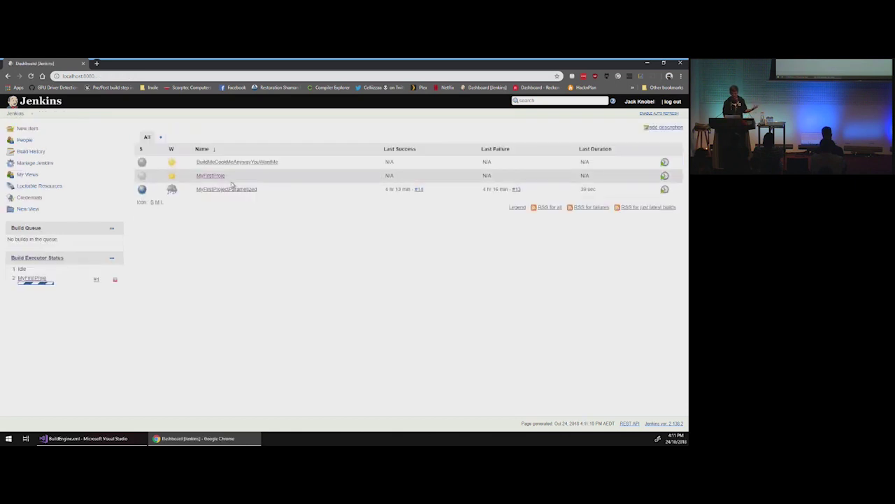
pyautogui.click(223, 189)
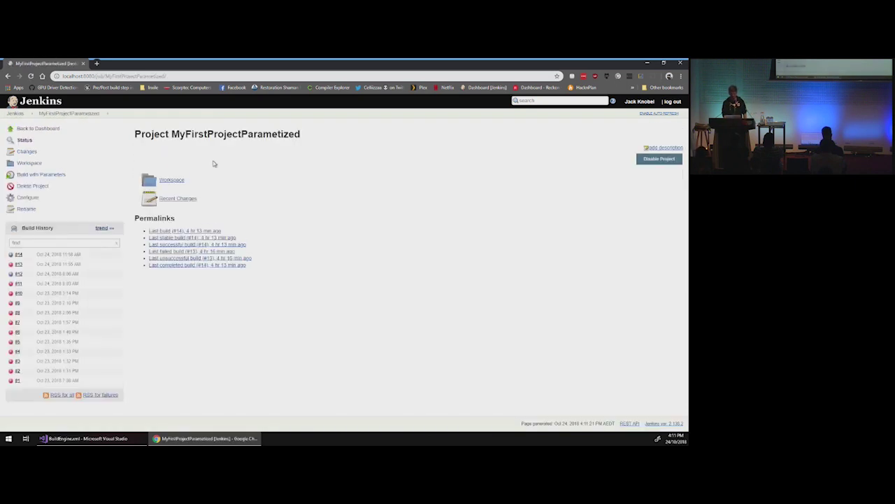
pyautogui.click(16, 113)
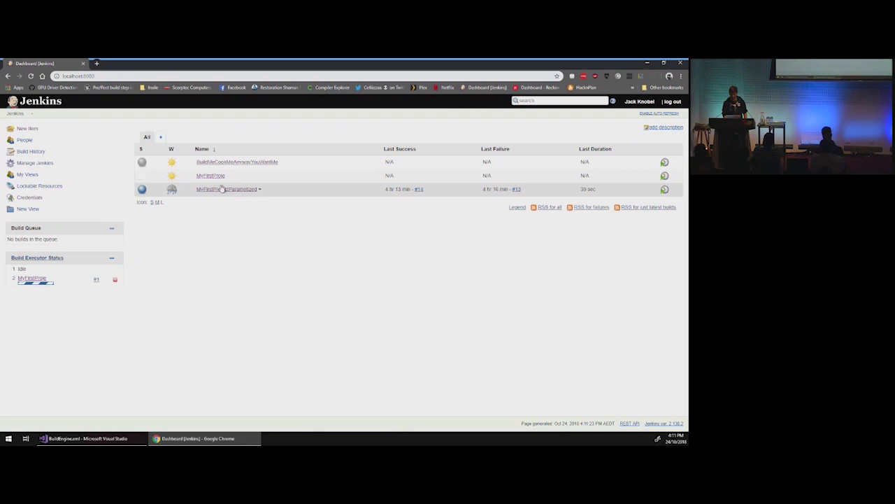
pyautogui.click(212, 175)
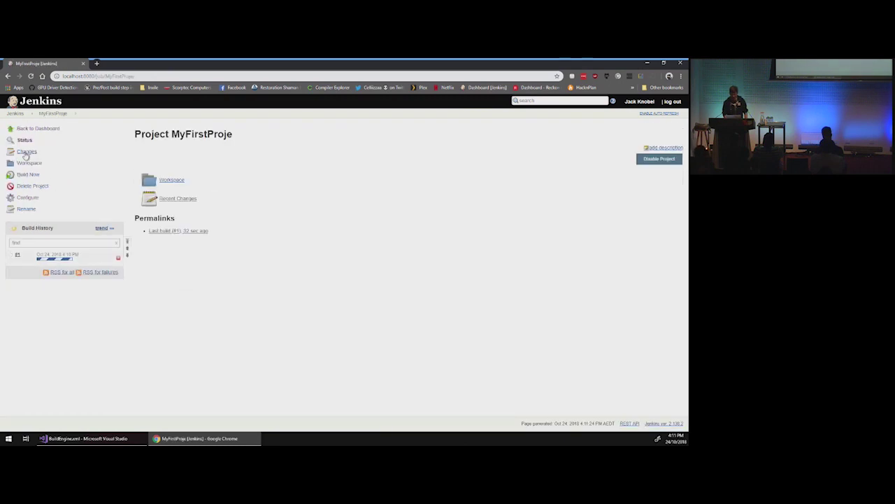
pyautogui.click(28, 198)
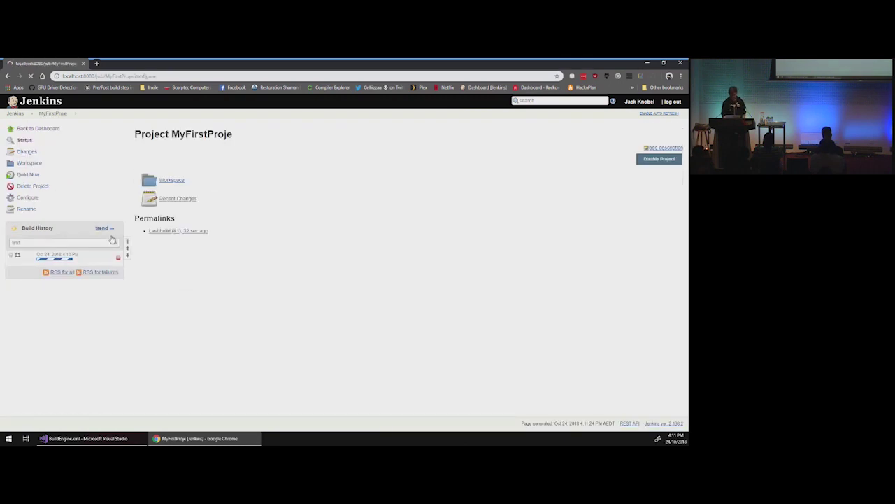
pyautogui.scroll(-15, 176, 223)
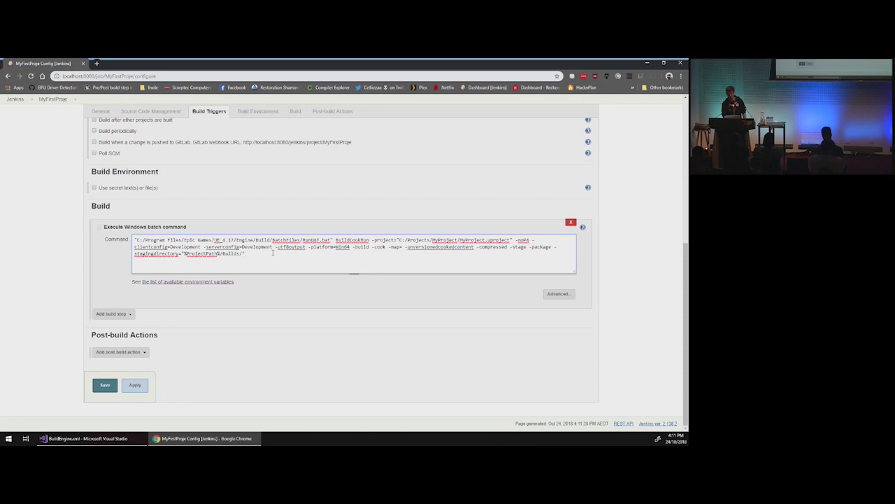
pyautogui.scroll(10, 160, 165)
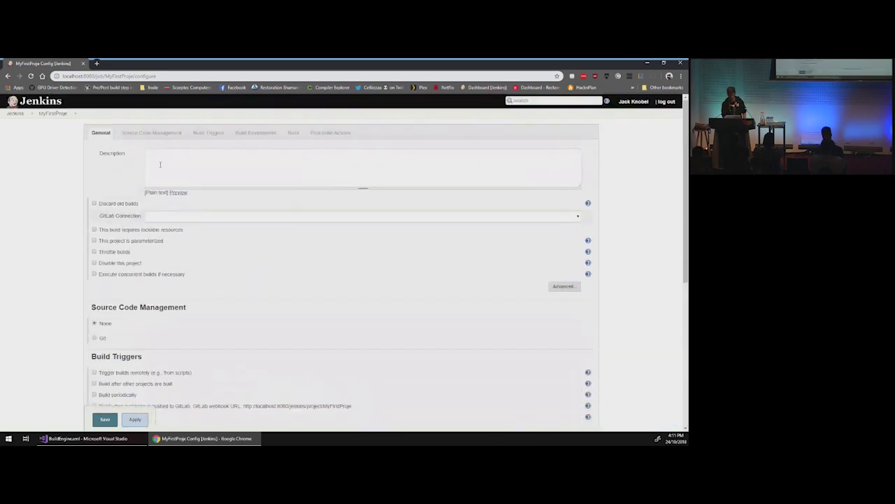
# - View the build parameters of MyFirstProjectParametized without starting a build, and return to the dashboard
pyautogui.click(15, 114)
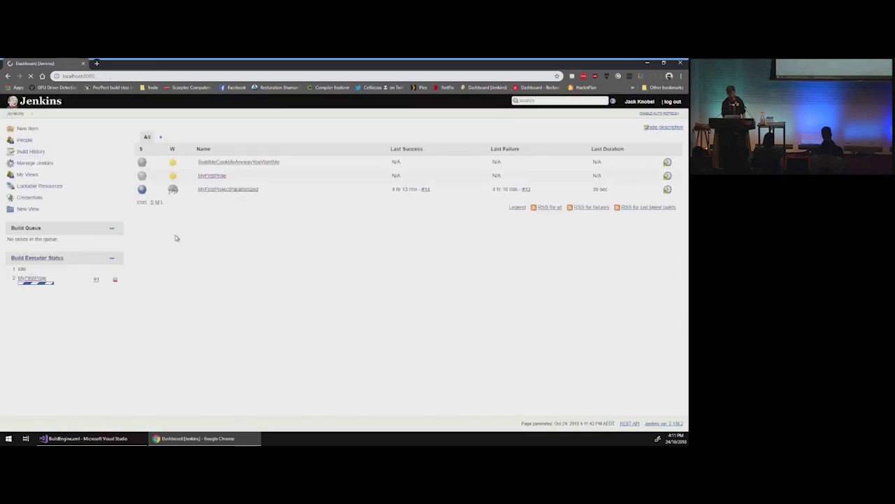
pyautogui.click(209, 189)
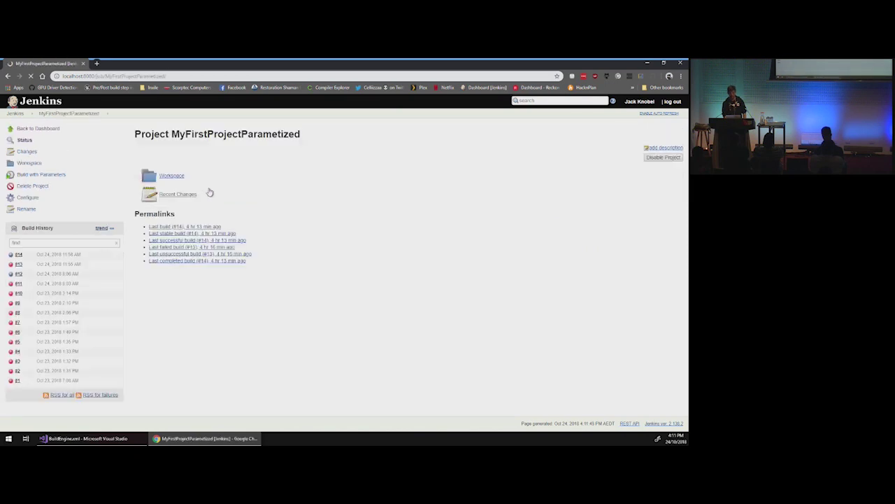
pyautogui.click(44, 174)
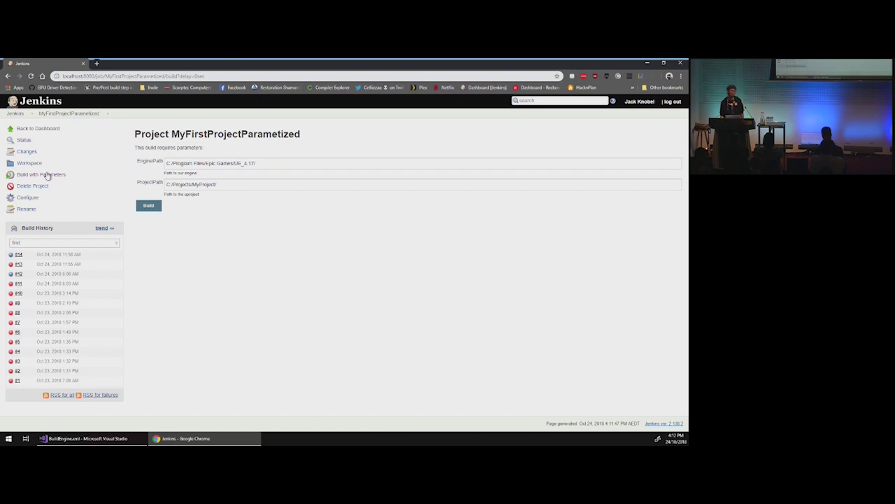
pyautogui.click(27, 114)
pyautogui.click(10, 114)
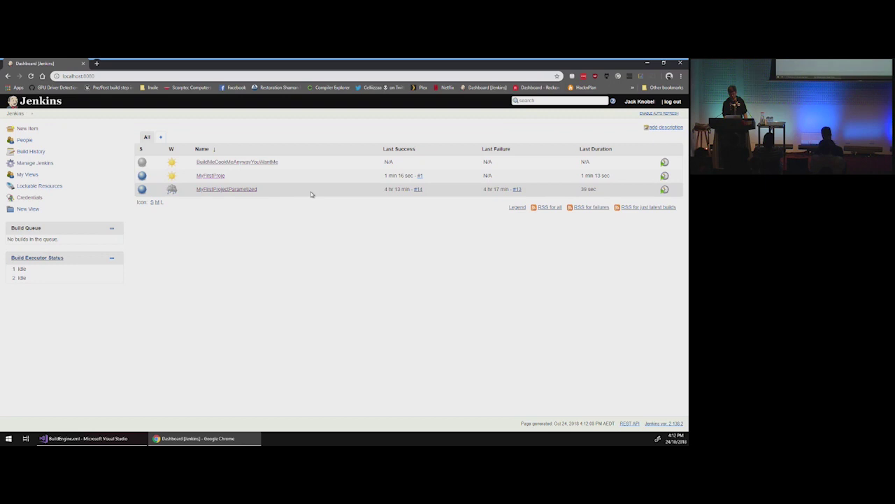
pyautogui.click(51, 436)
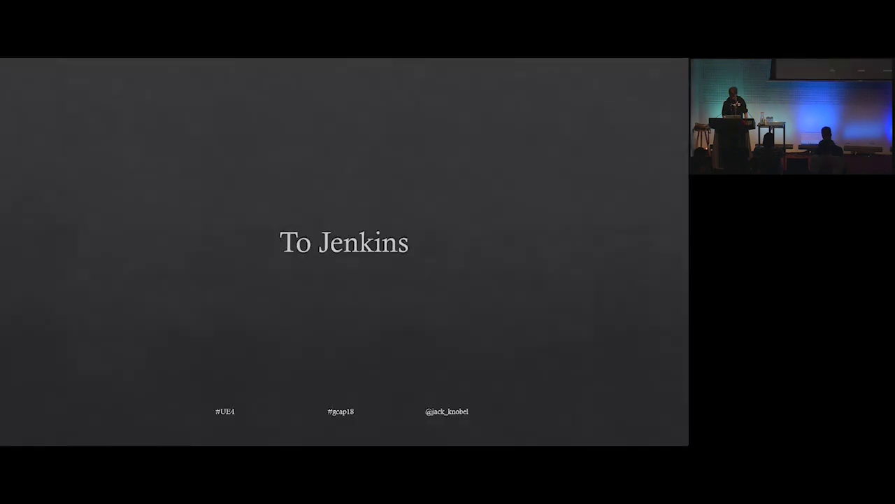
pyautogui.press('Right')
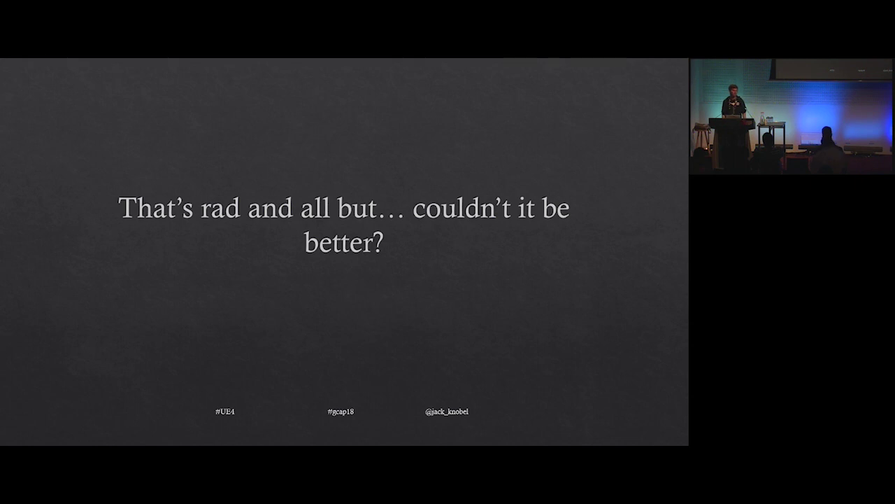
pyautogui.press('Right')
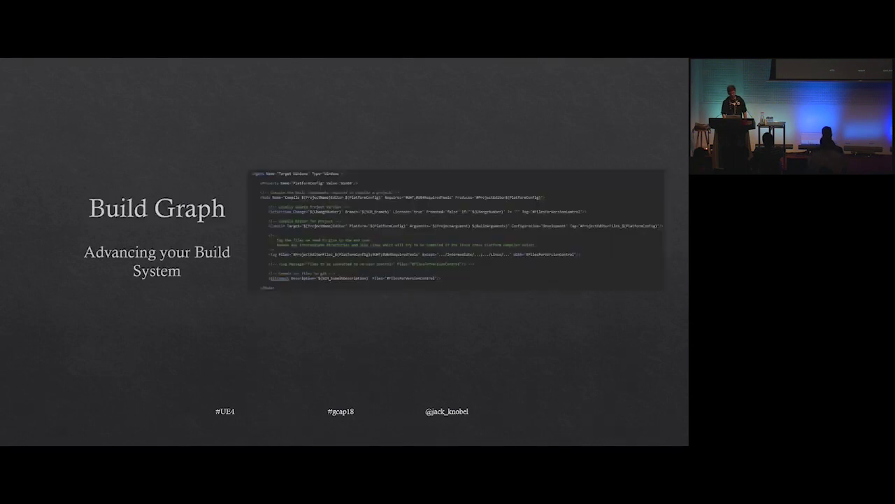